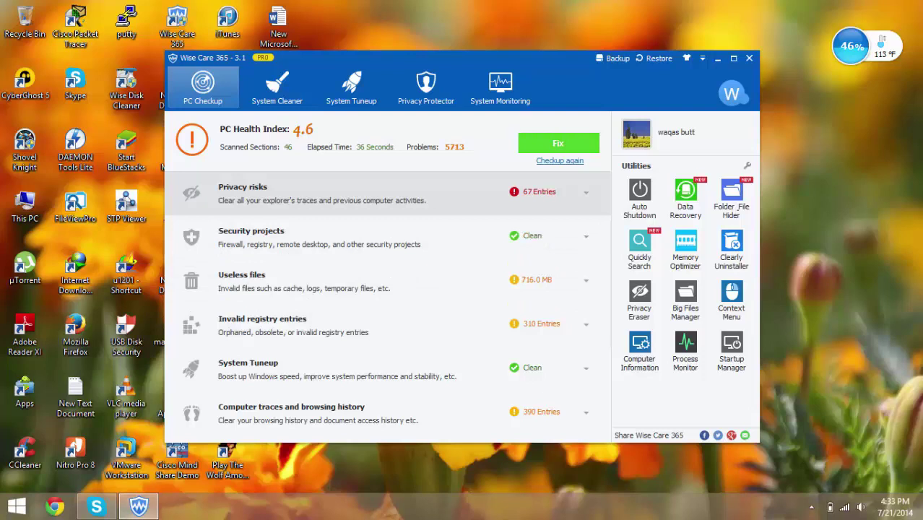
Step: Fix all problems found by the PC checkup, and scan and clean the recommended registry entries with Registry Cleaner
{"action": "left_click", "coordinate": [557, 143]}
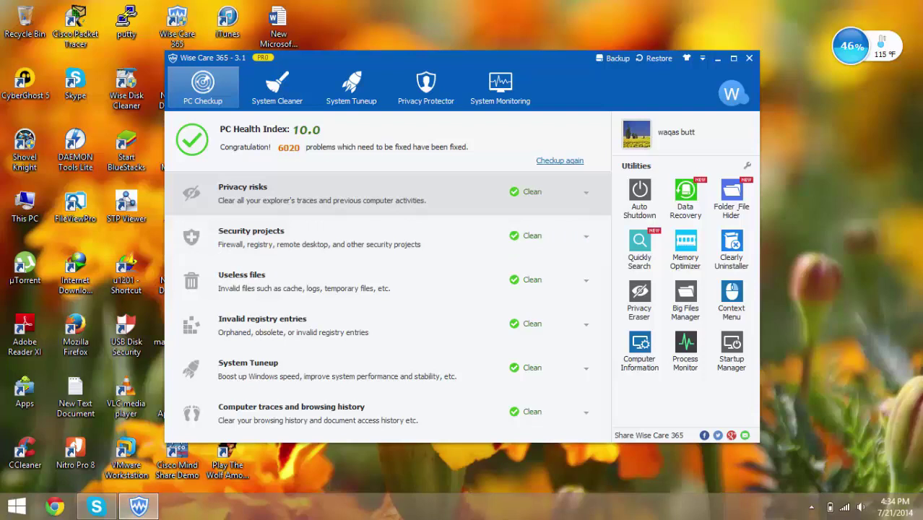
{"action": "left_click", "coordinate": [277, 86]}
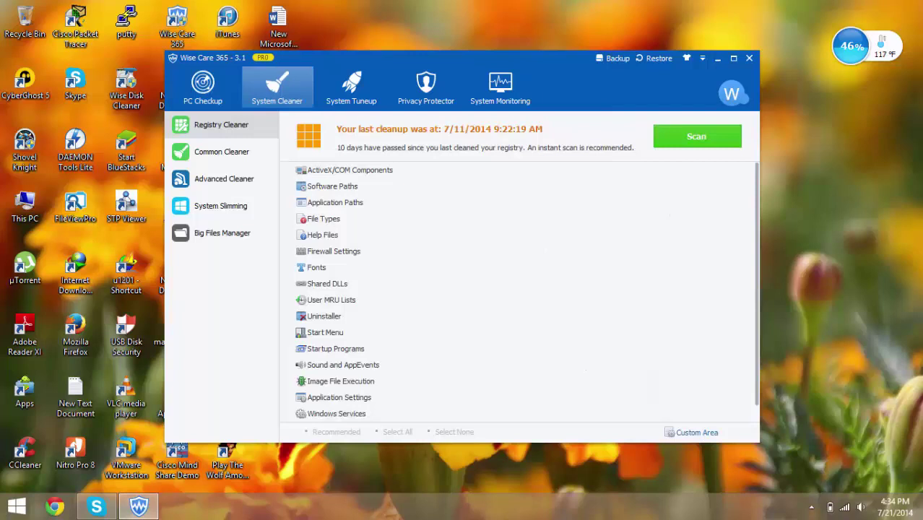
{"action": "left_click", "coordinate": [696, 136]}
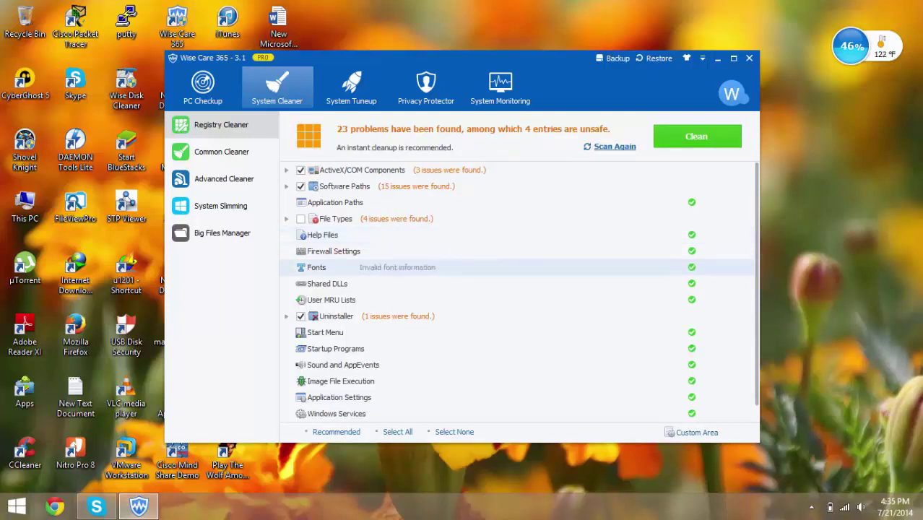
{"action": "left_click", "coordinate": [697, 136]}
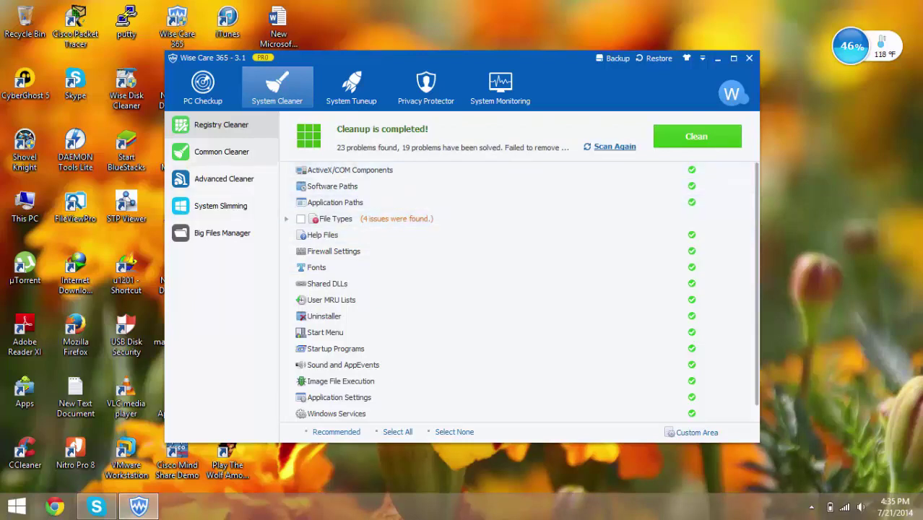
Step: Scan for useless files and computer traces with Common Cleaner and clean the default selection of items
{"action": "left_click", "coordinate": [221, 152]}
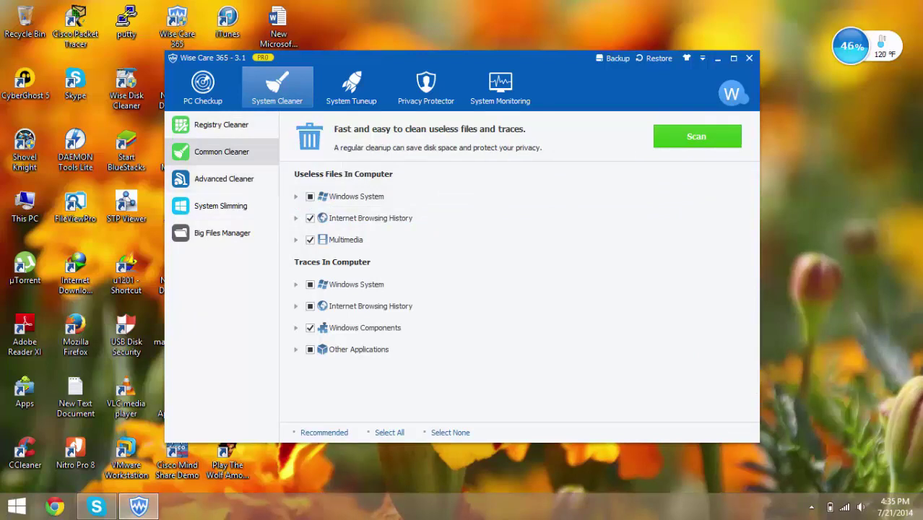
{"action": "left_click", "coordinate": [696, 135]}
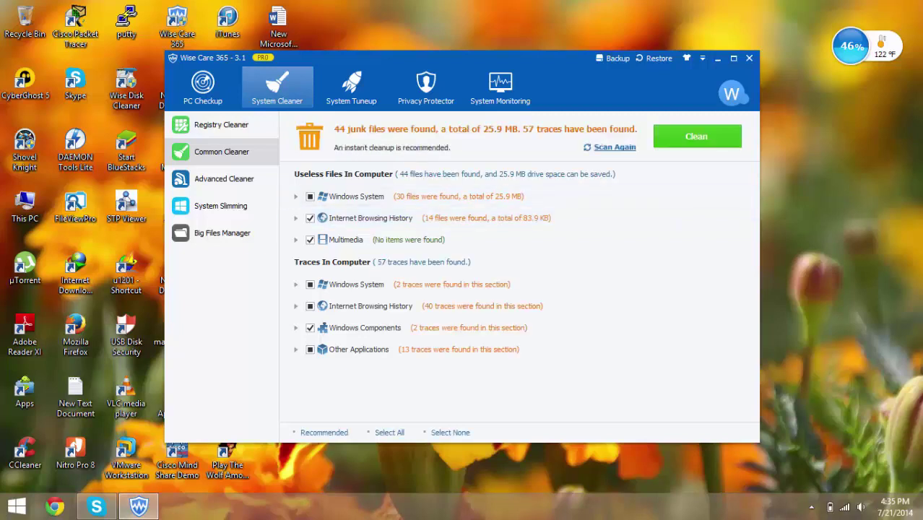
{"action": "left_click", "coordinate": [696, 136]}
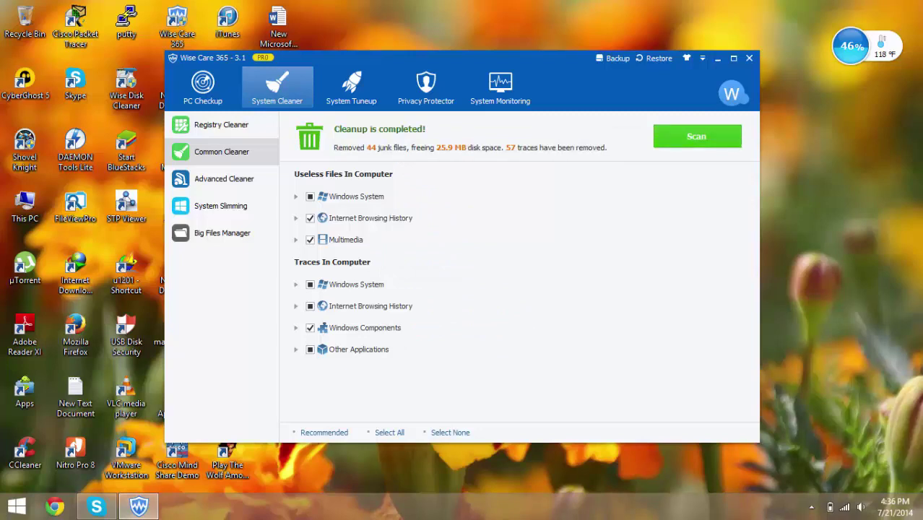
Step: Scan the local hard drives C: and D: with Advanced Cleaner, review the junk files and remove them all
{"action": "left_click", "coordinate": [223, 178]}
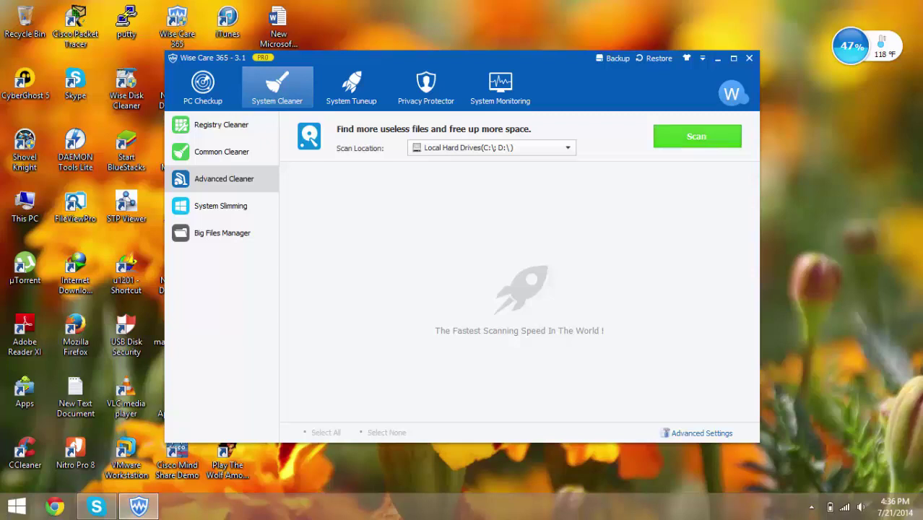
{"action": "left_click", "coordinate": [697, 135]}
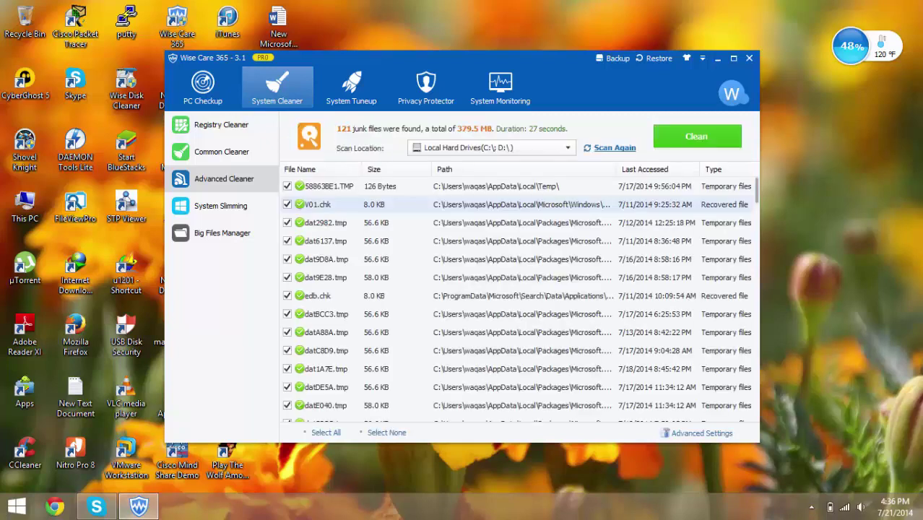
{"action": "scroll", "coordinate": [518, 296], "scroll_direction": "down", "scroll_amount": 3}
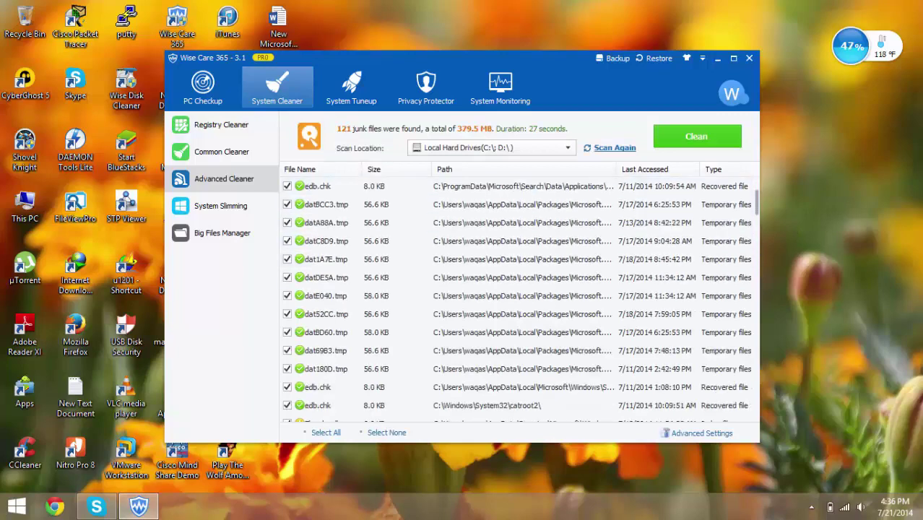
{"action": "scroll", "coordinate": [518, 296], "scroll_direction": "down", "scroll_amount": 1}
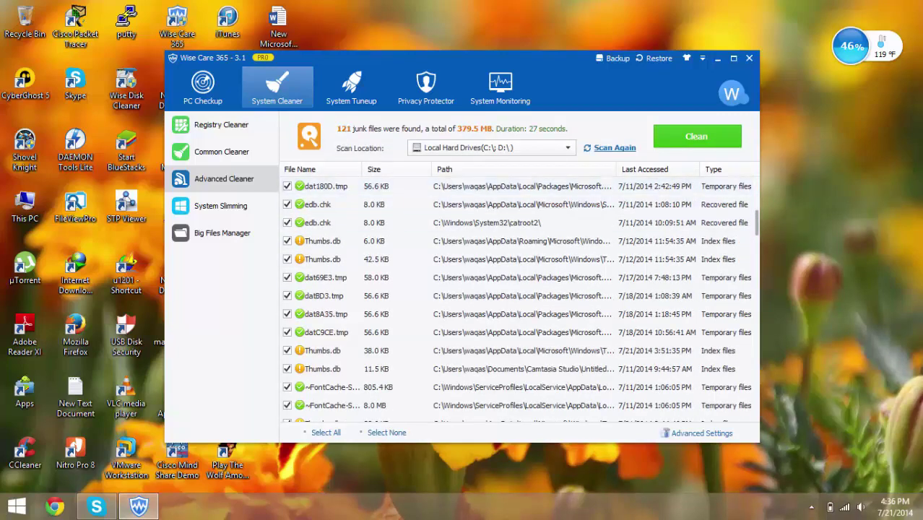
{"action": "left_click", "coordinate": [696, 136]}
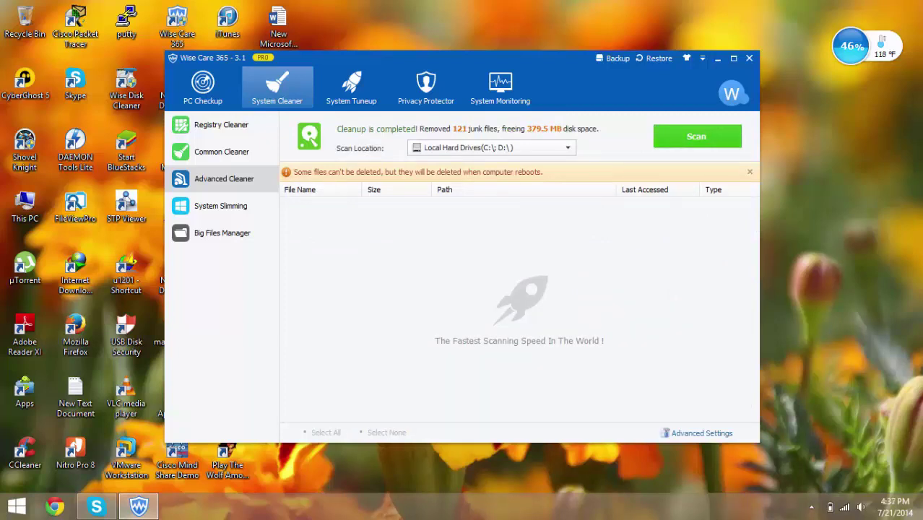
Step: Slim down the system by removing the Windows Installer Baseline Cache
{"action": "left_click", "coordinate": [220, 206]}
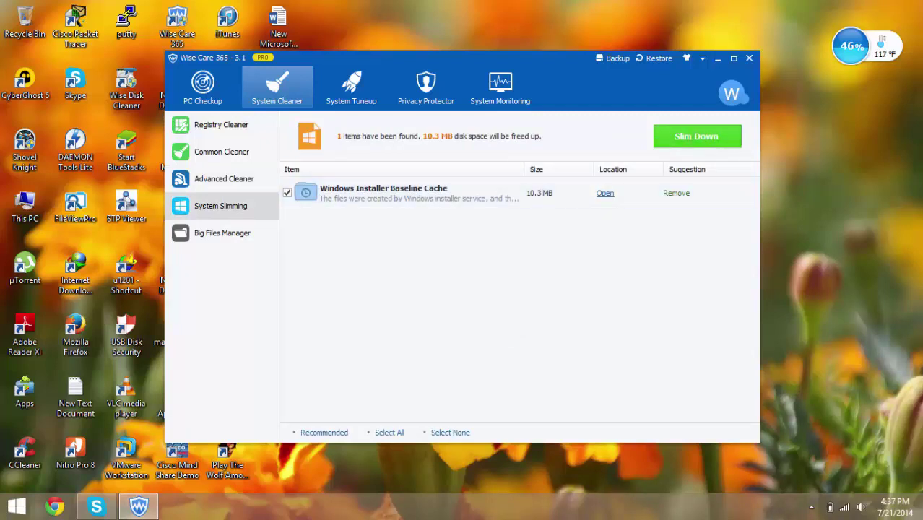
{"action": "left_click", "coordinate": [697, 135]}
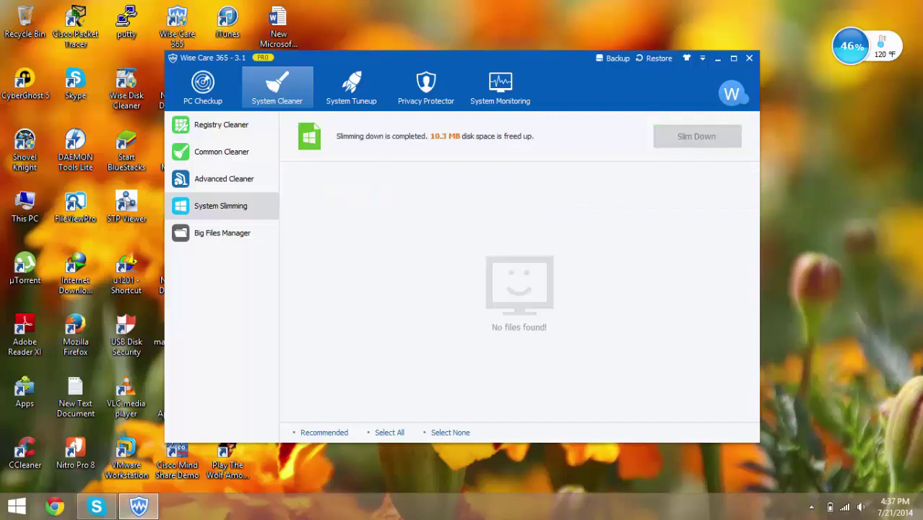
Step: Disable the SynTPEnh startup program in Startup Manager and enable it again
{"action": "left_click", "coordinate": [351, 86]}
{"action": "left_click", "coordinate": [221, 152]}
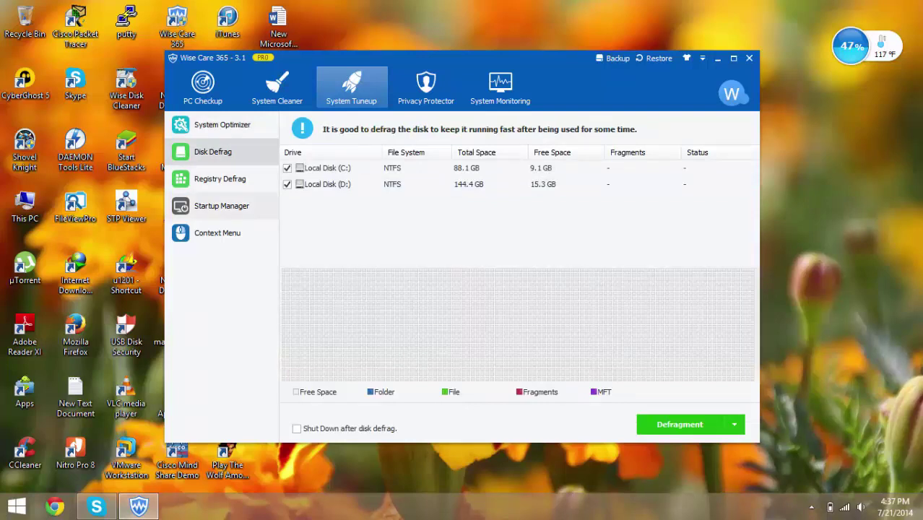
{"action": "left_click", "coordinate": [221, 206]}
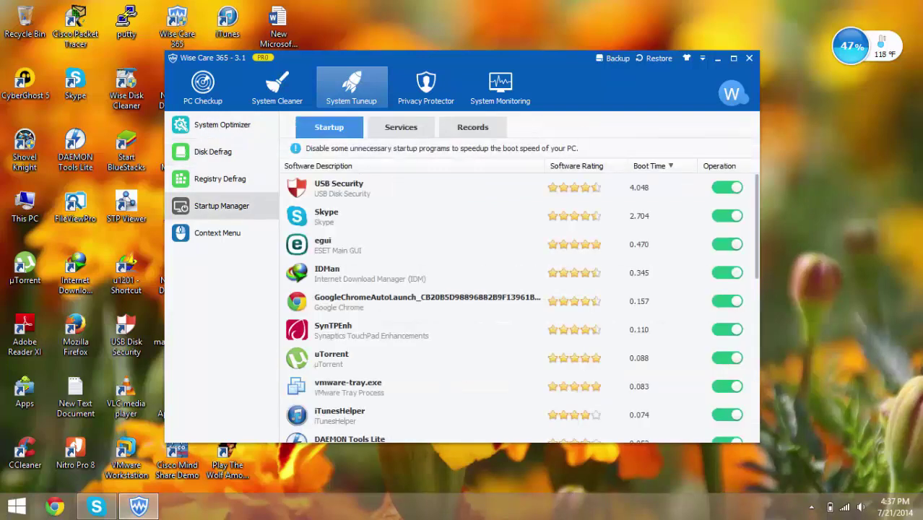
{"action": "scroll", "coordinate": [520, 307], "scroll_direction": "down", "scroll_amount": 2}
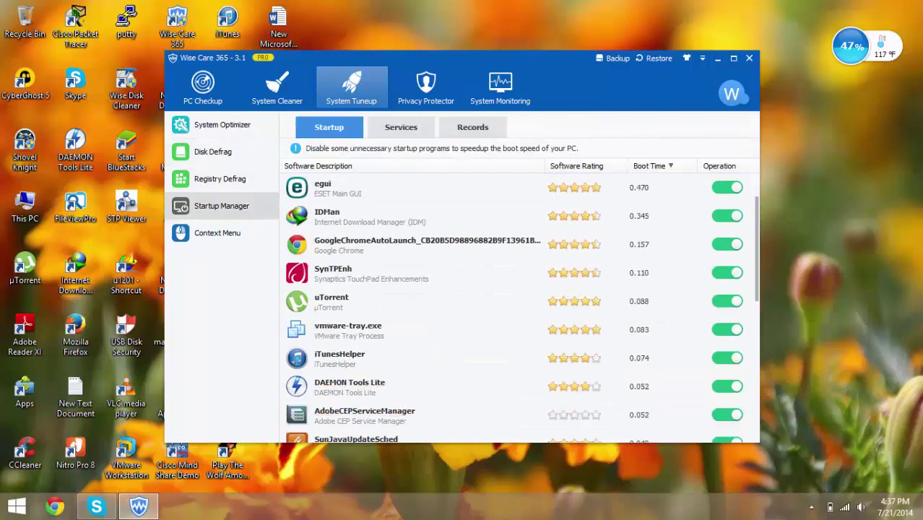
{"action": "scroll", "coordinate": [520, 216], "scroll_direction": "down", "scroll_amount": 1}
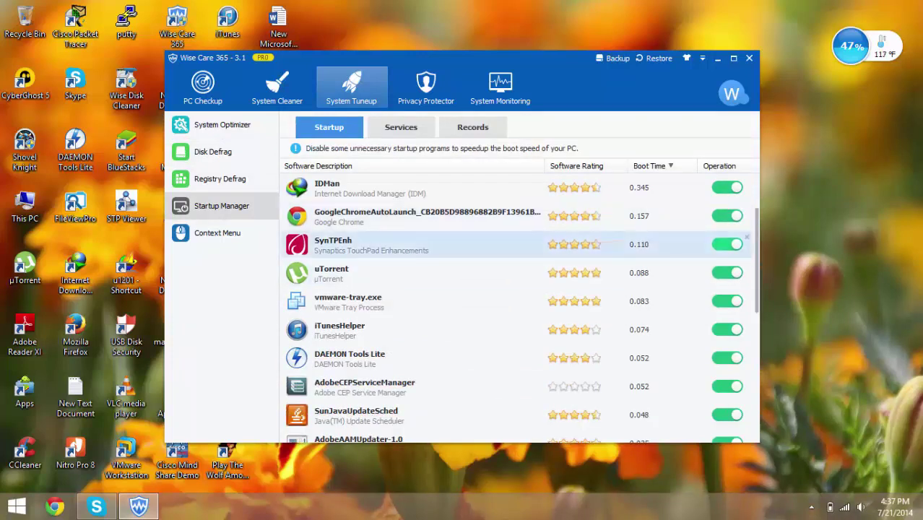
{"action": "left_click", "coordinate": [726, 244]}
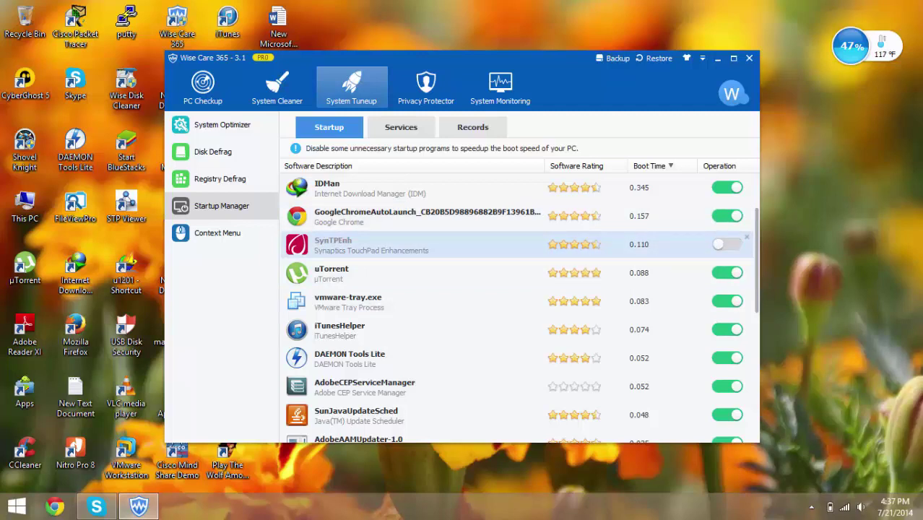
{"action": "left_click", "coordinate": [727, 244]}
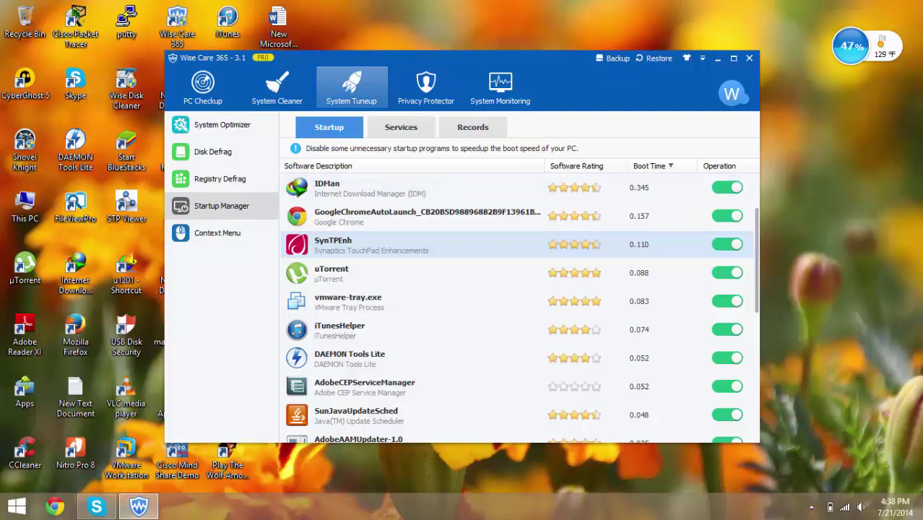
Step: Examine the startup services, the records of disabled startup items and the Windows context menu entries
{"action": "left_click", "coordinate": [400, 127]}
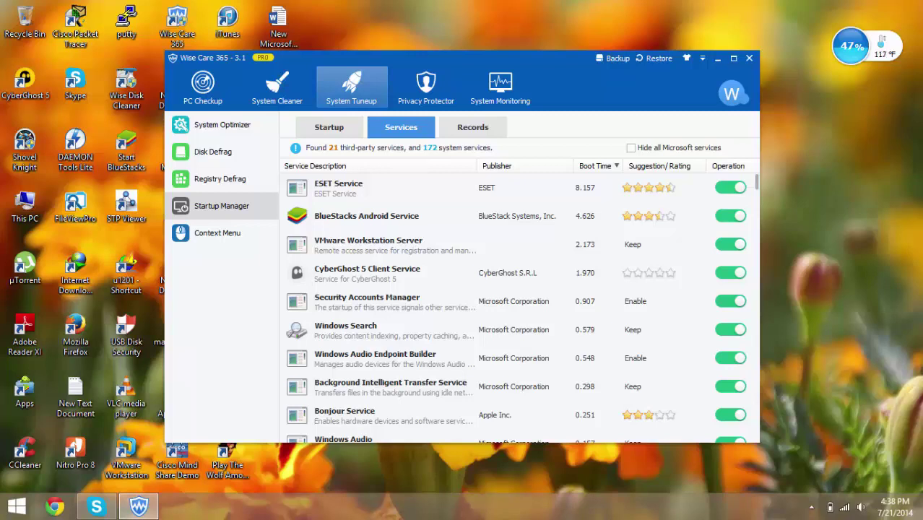
{"action": "left_click", "coordinate": [472, 127]}
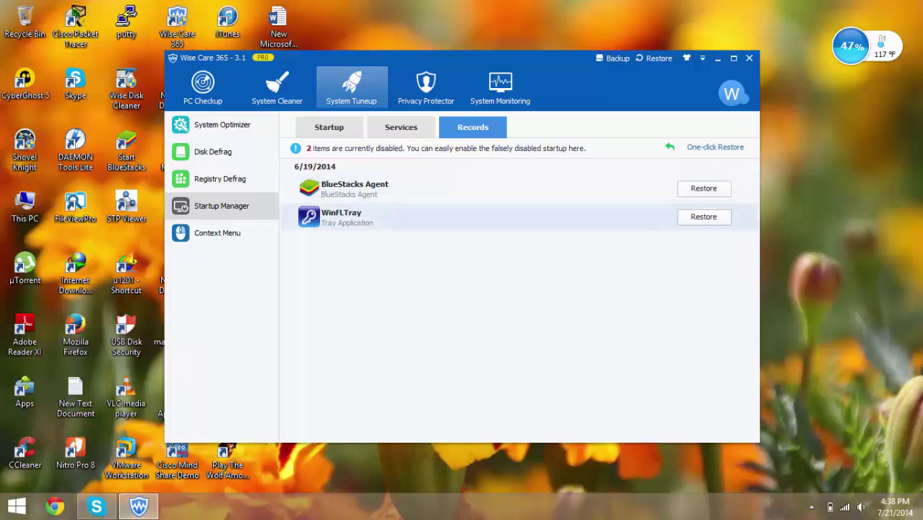
{"action": "left_click", "coordinate": [217, 233]}
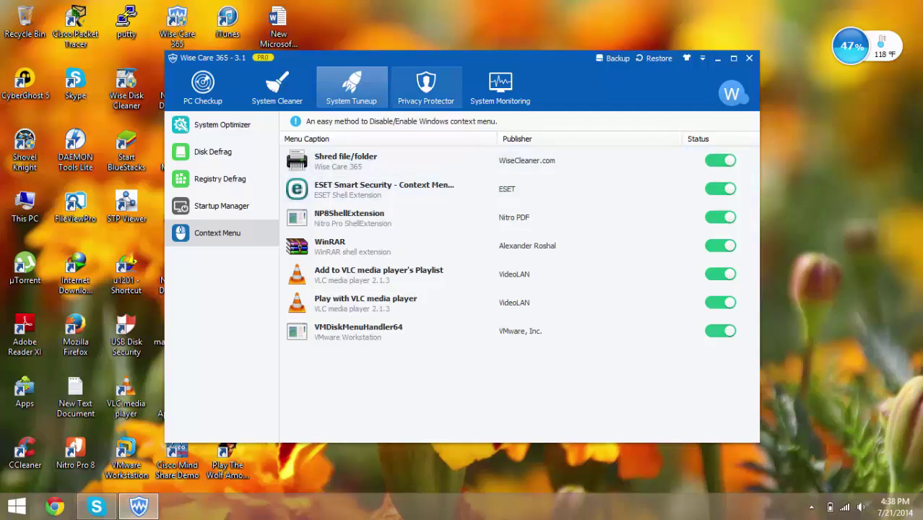
Step: Clean all four privacy history categories, and erase recoverable files on drives C: and D: using Random Data 1 pass
{"action": "left_click", "coordinate": [426, 87]}
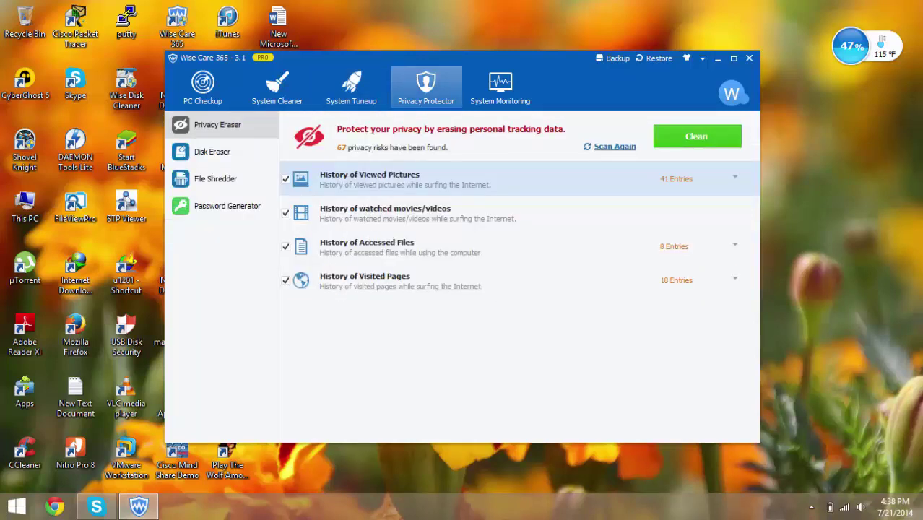
{"action": "left_click", "coordinate": [696, 135]}
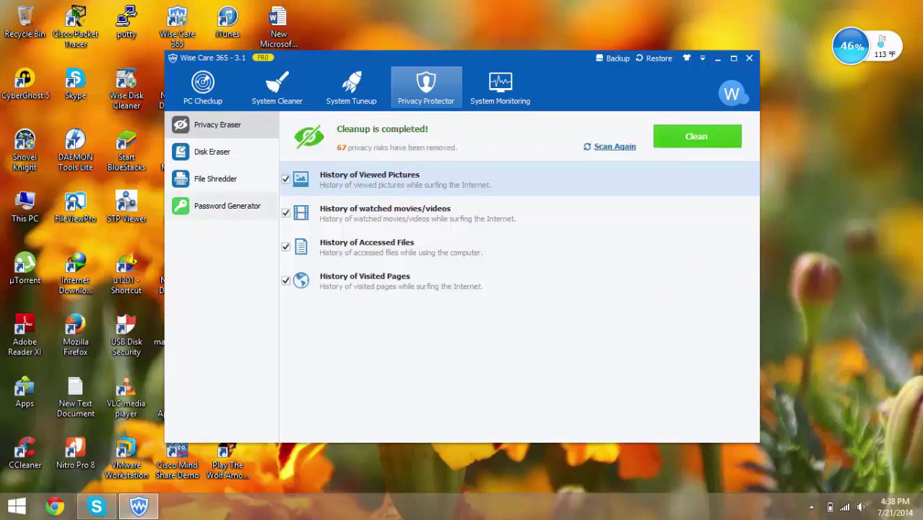
{"action": "left_click", "coordinate": [211, 152]}
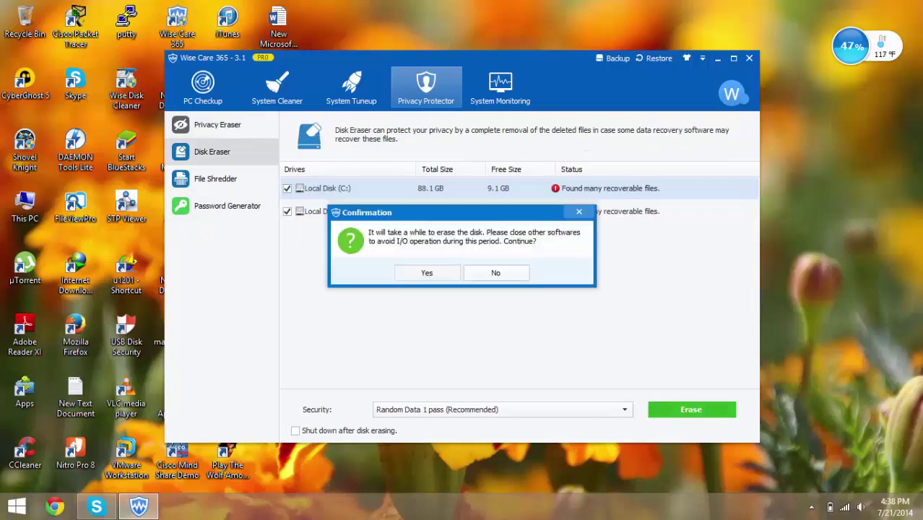
{"action": "left_click", "coordinate": [426, 272]}
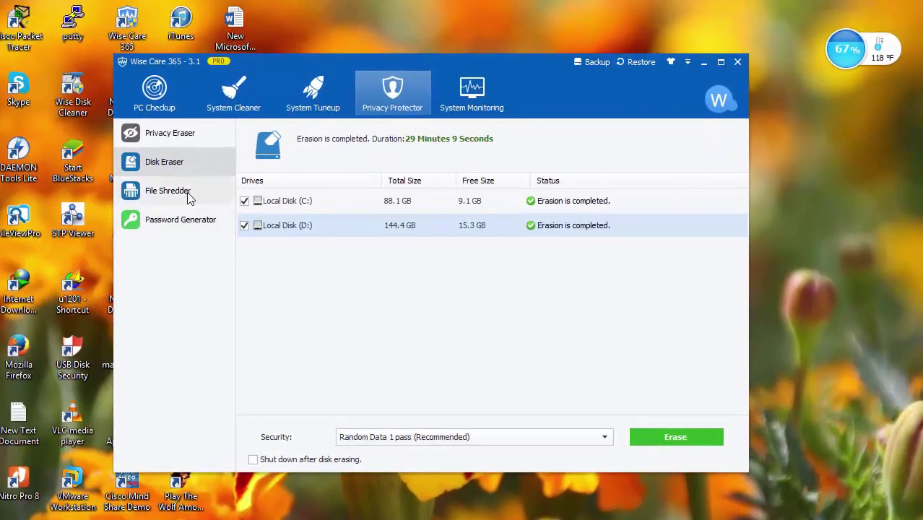
Step: View the File Shredder and the computer's hardware overview, and run the speed-up from the floating desktop monitor
{"action": "left_click", "coordinate": [187, 192]}
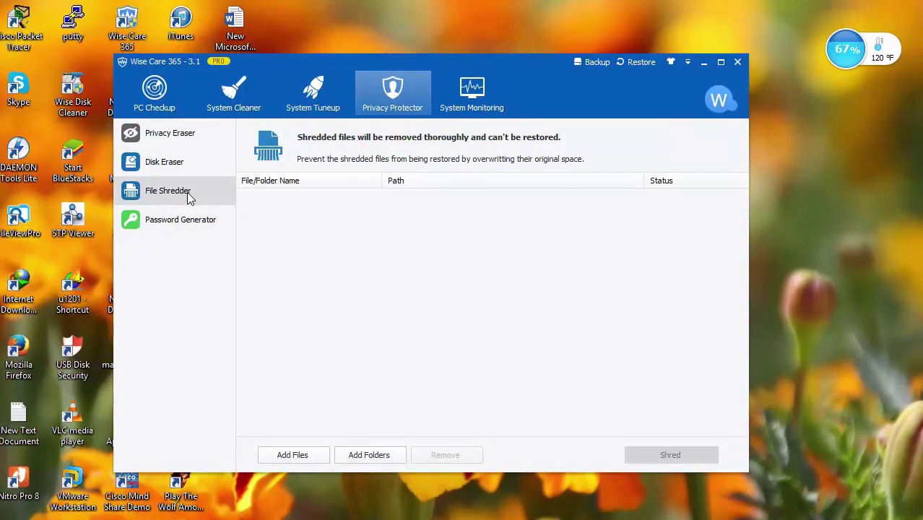
{"action": "left_click", "coordinate": [456, 105]}
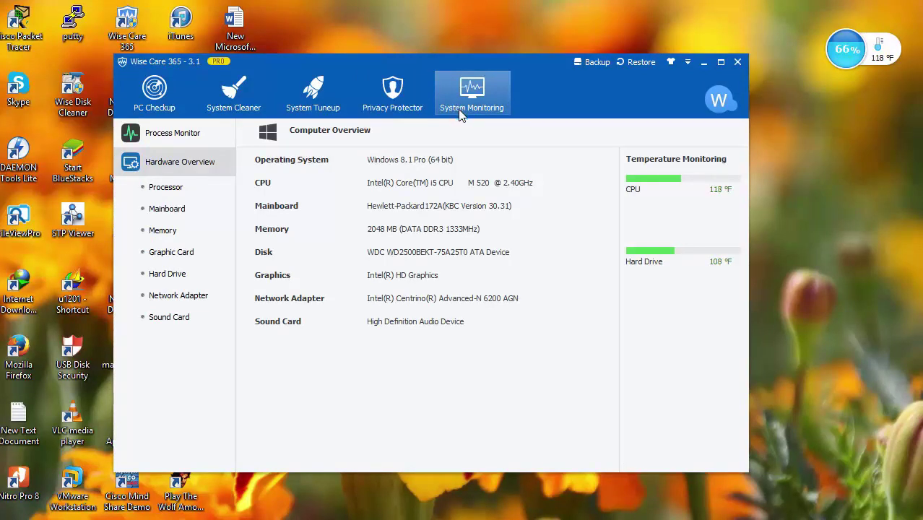
{"action": "left_click", "coordinate": [847, 56]}
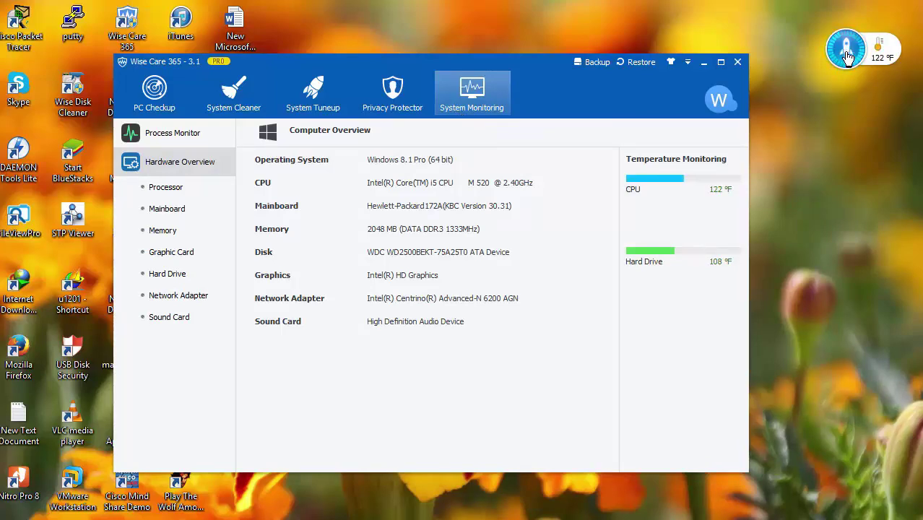